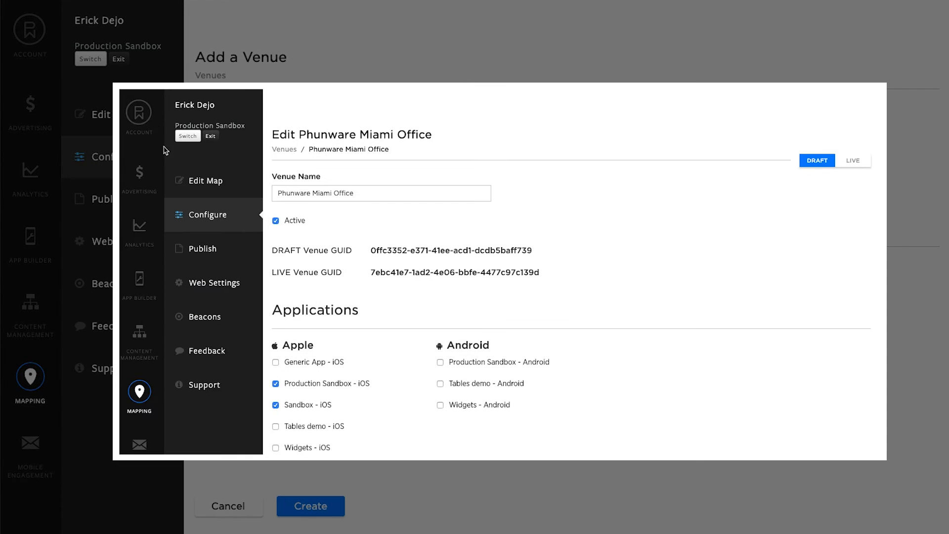
Start a new app in the account's app list and name it Widgets iOS.
left_click(144, 118)
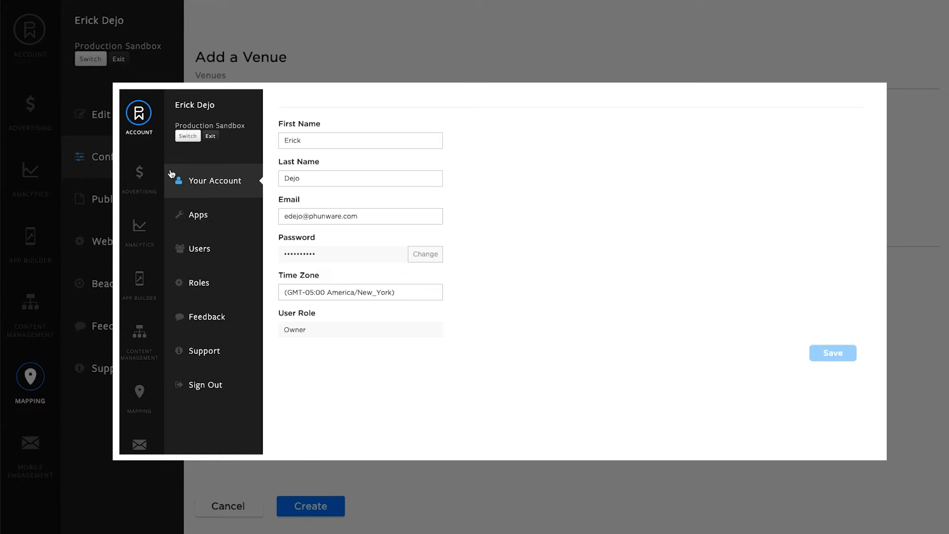
left_click(197, 214)
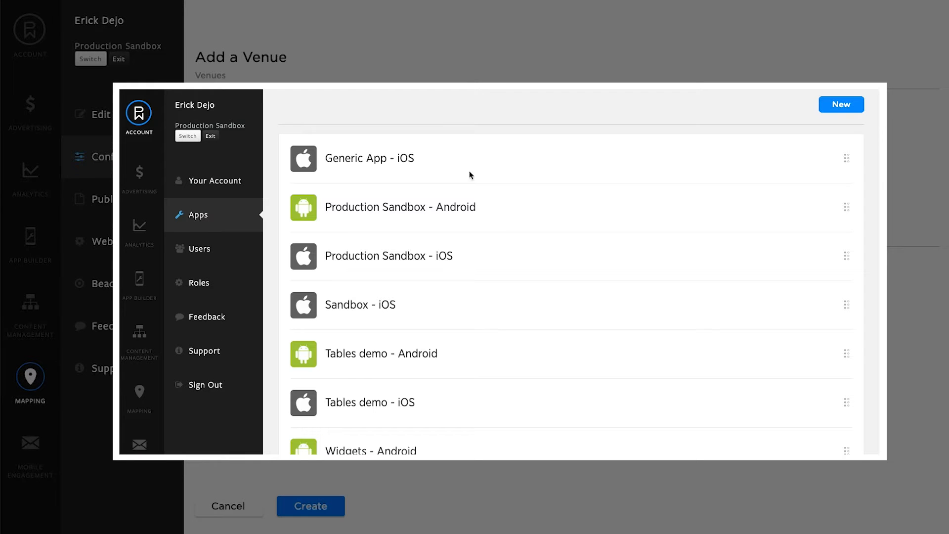
left_click(841, 105)
left_click(376, 206)
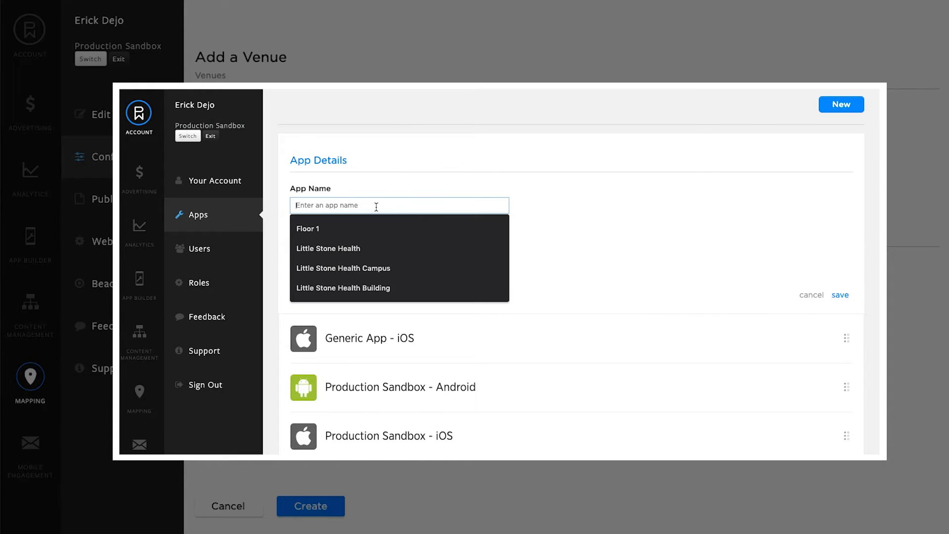
type("Widgets")
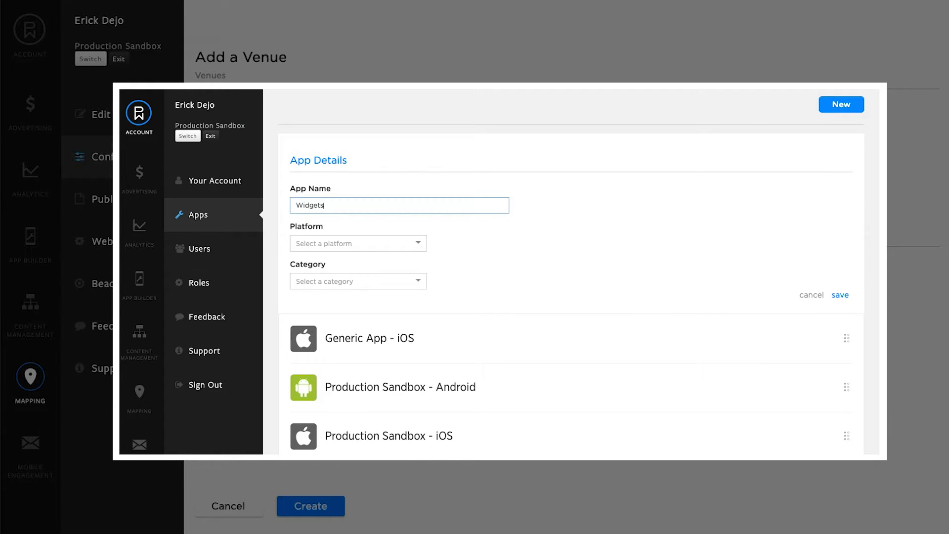
type(" iOS")
Set the new app's platform to iOS and its category to Business, and save the app.
left_click(416, 245)
left_click(398, 262)
left_click(418, 281)
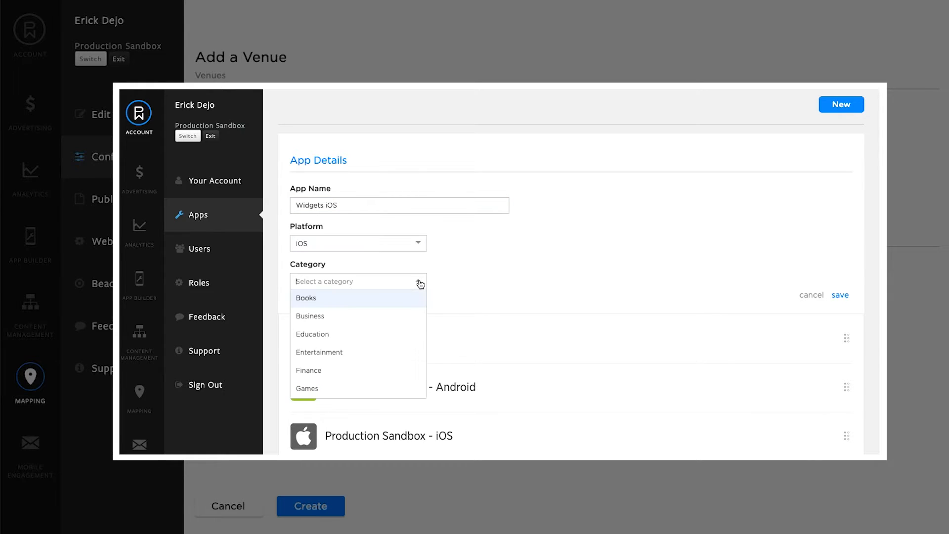
left_click(360, 318)
left_click(842, 295)
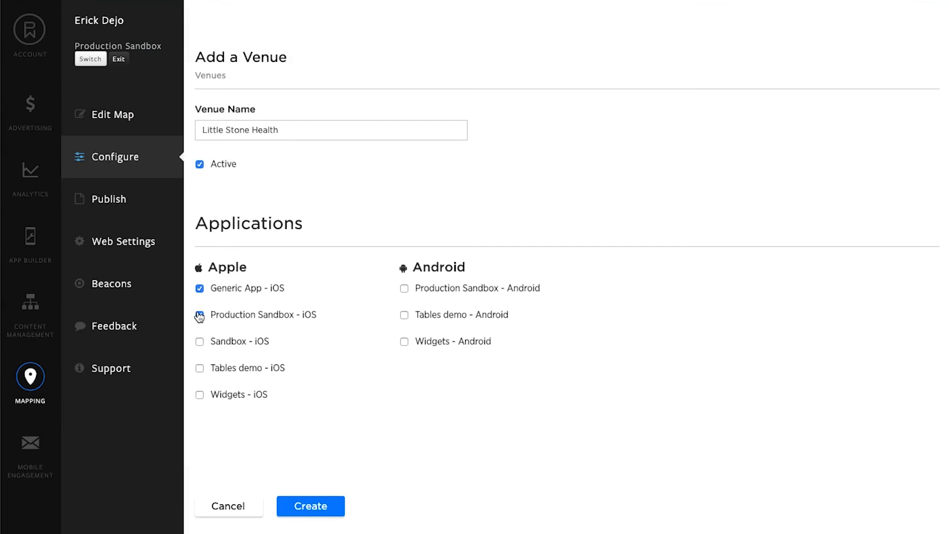
Assign Generic App - iOS and Production Sandbox - iOS to the Little Stone Health venue and create the venue.
left_click(199, 315)
left_click(323, 514)
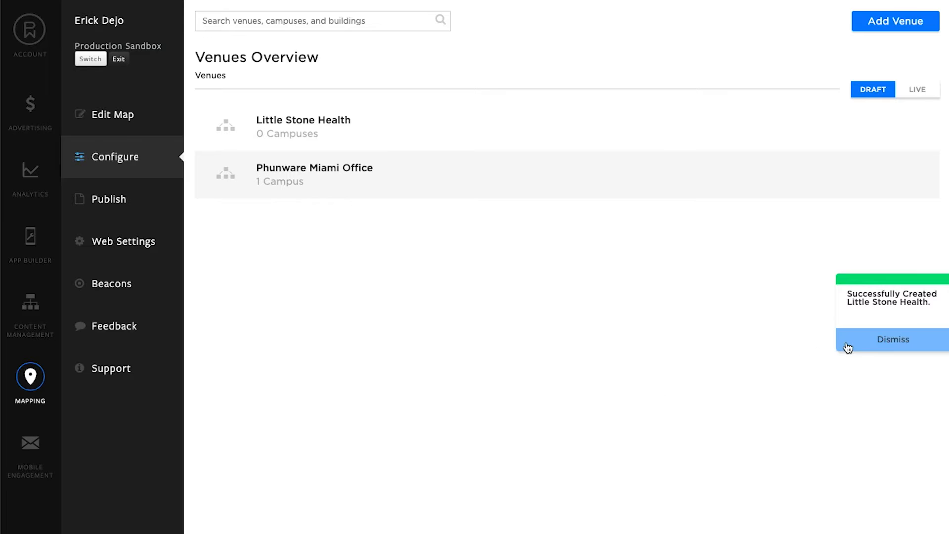
left_click(876, 347)
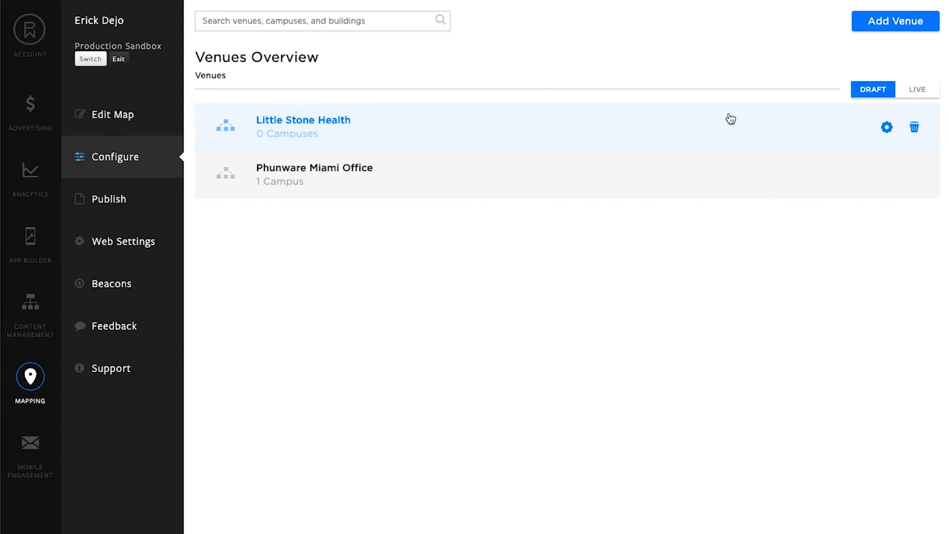
Open the deletion confirmation for the Little Stone Health venue and cancel it.
left_click(916, 129)
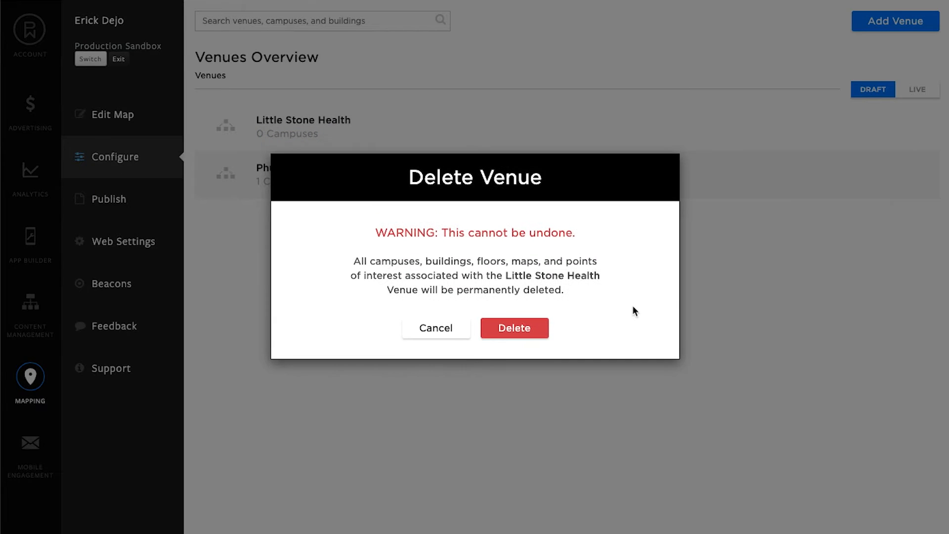
left_click(424, 330)
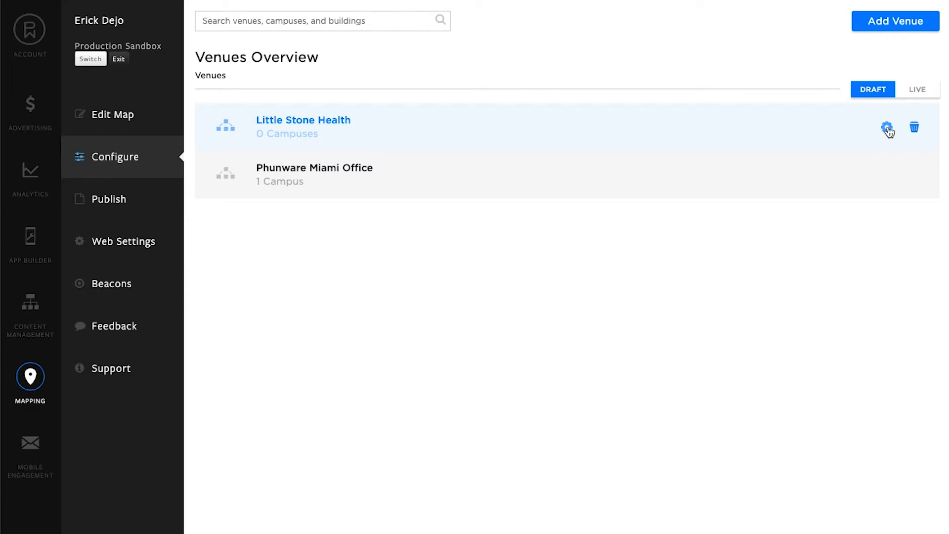
Assign Production Sandbox - Android and Tables demo - Android to the Little Stone Health venue and save it.
left_click(888, 128)
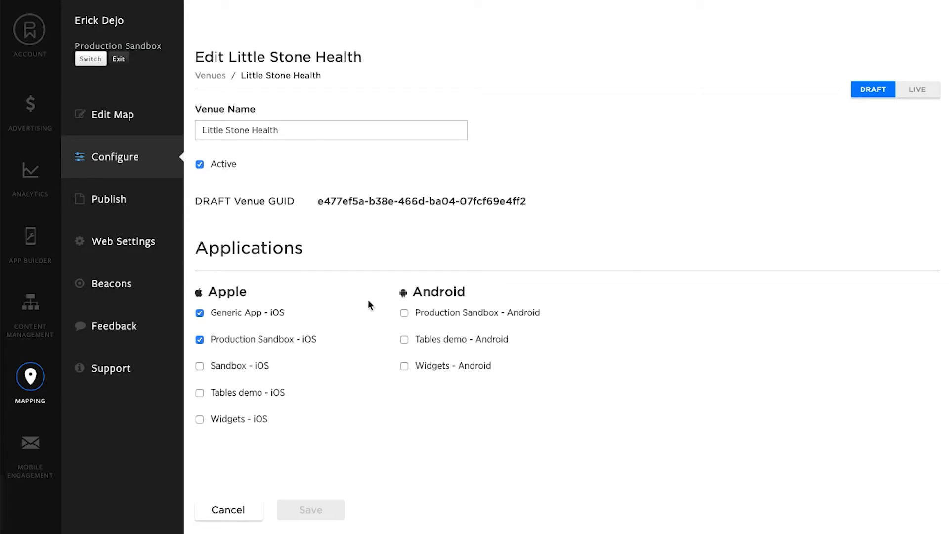
left_click(405, 314)
left_click(404, 341)
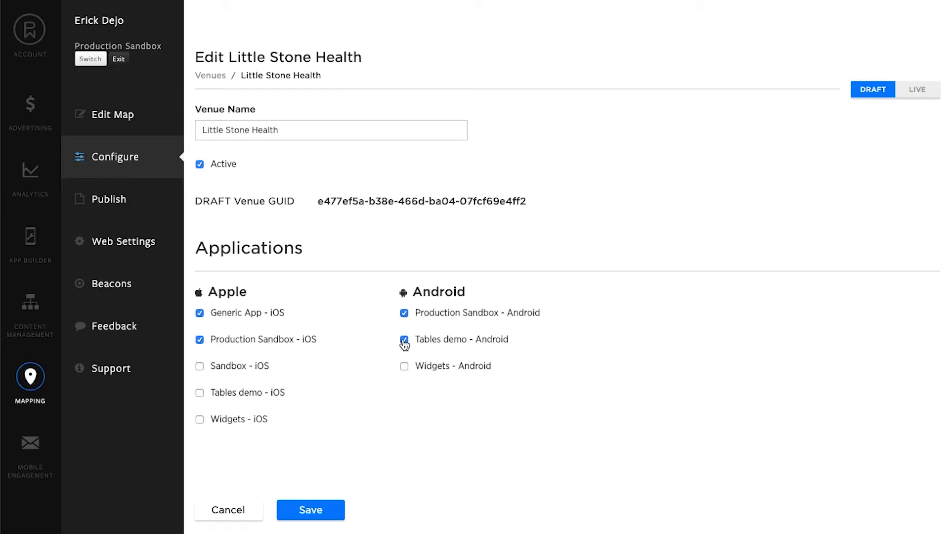
left_click(324, 510)
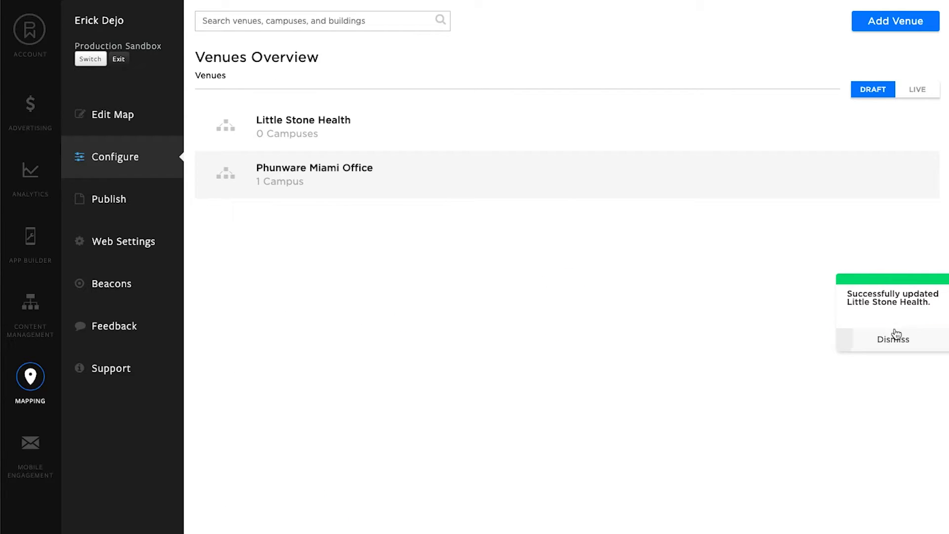
left_click(893, 334)
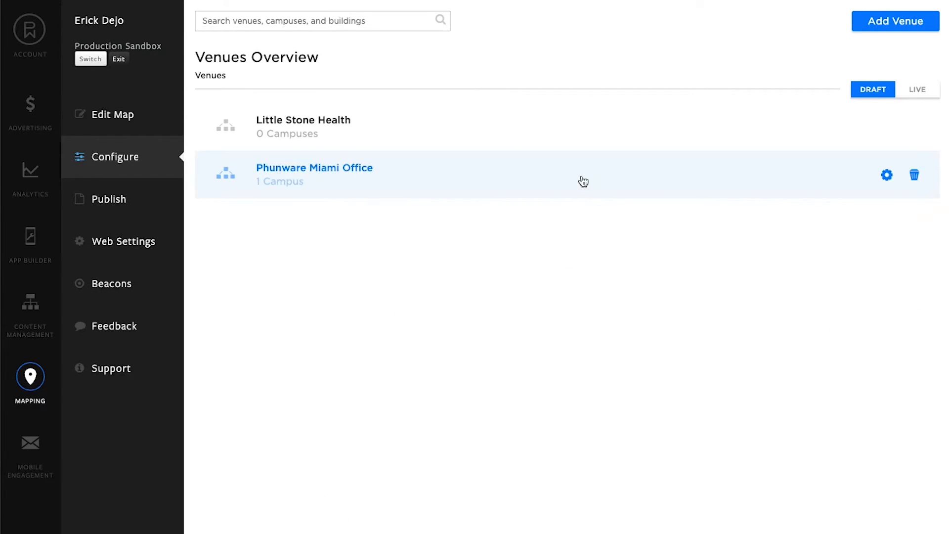
Add a campus named Little Stone Health Campus to the Little Stone Health venue.
left_click(528, 138)
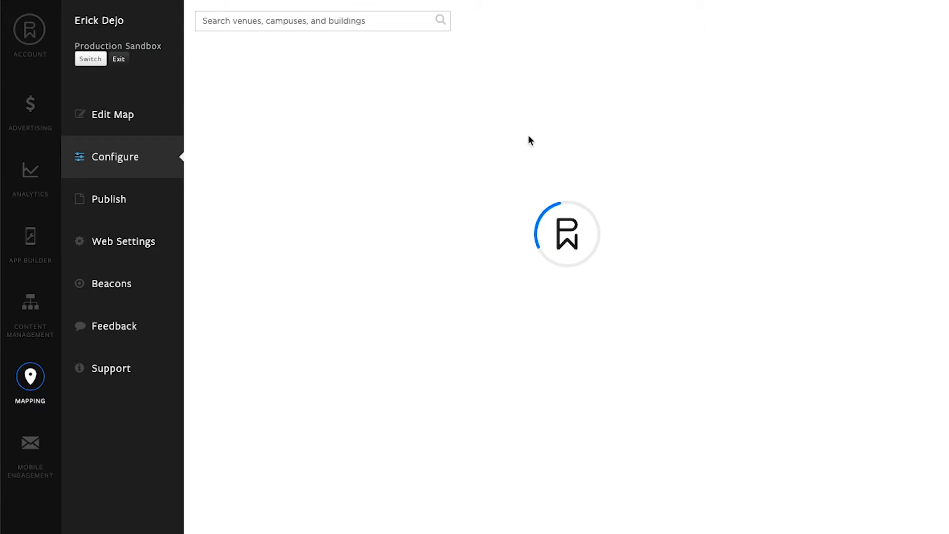
left_click(883, 27)
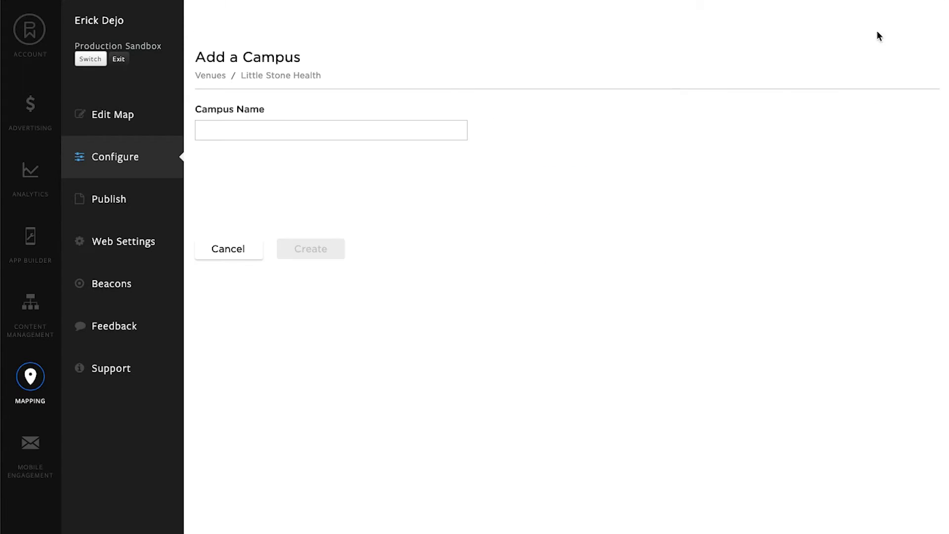
left_click(385, 132)
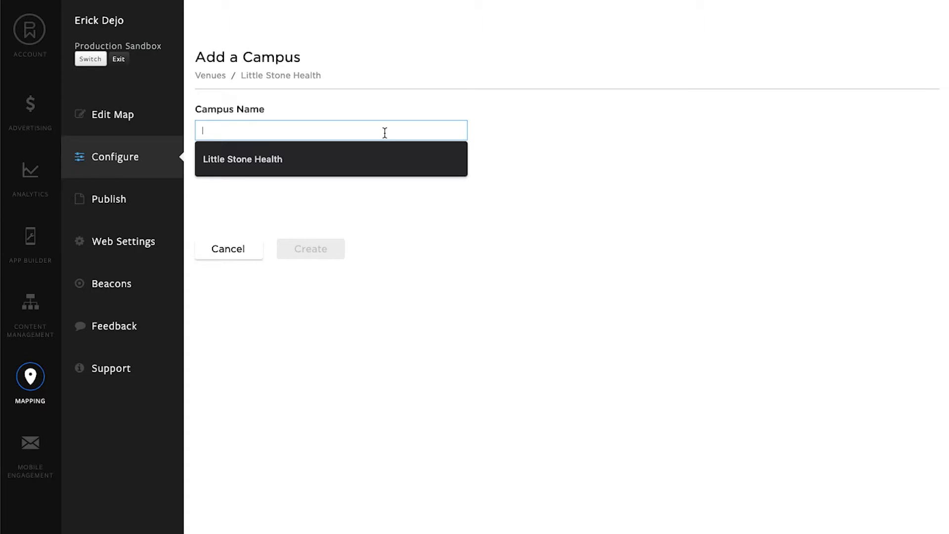
left_click(368, 158)
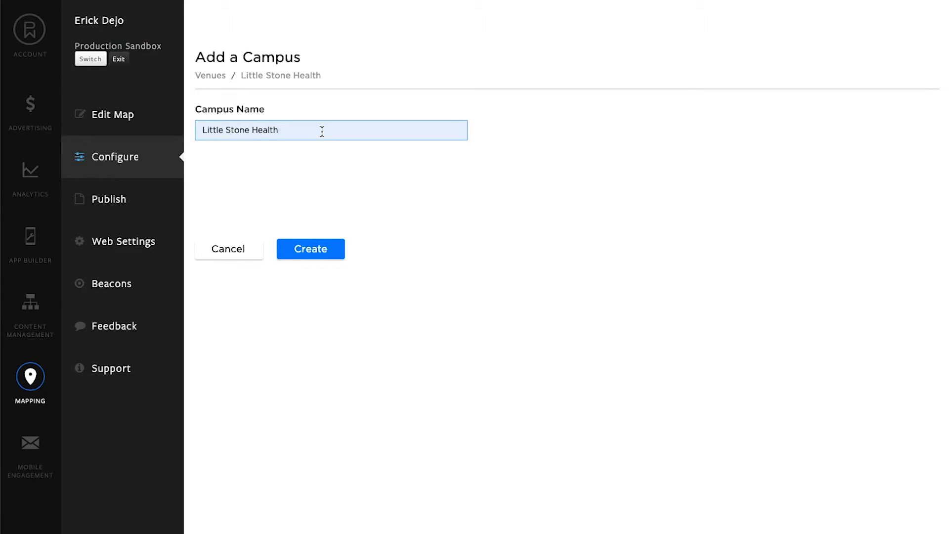
type("Campus")
left_click(312, 253)
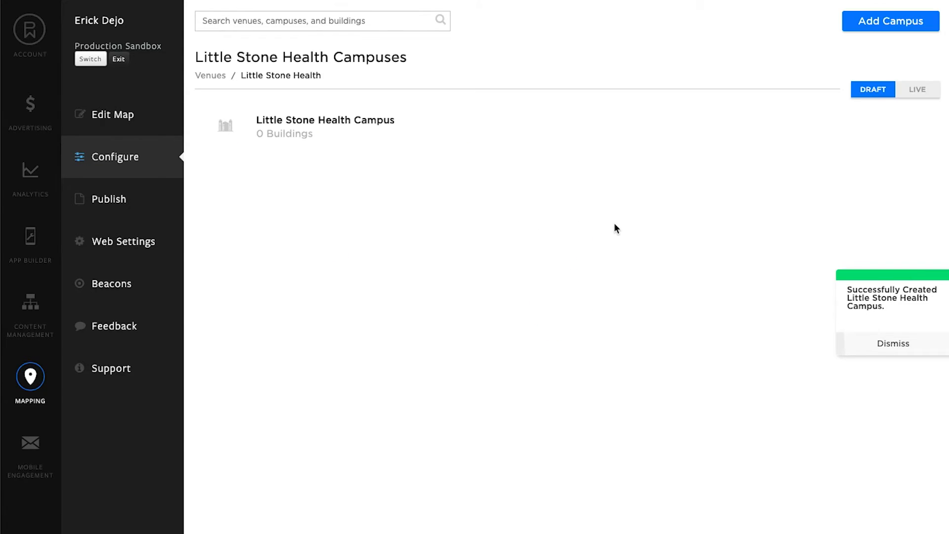
Examine the campus name, campus ID and draft venue GUID in the Little Stone Health Campus settings, and leave without saving.
mouse_move(850, 140)
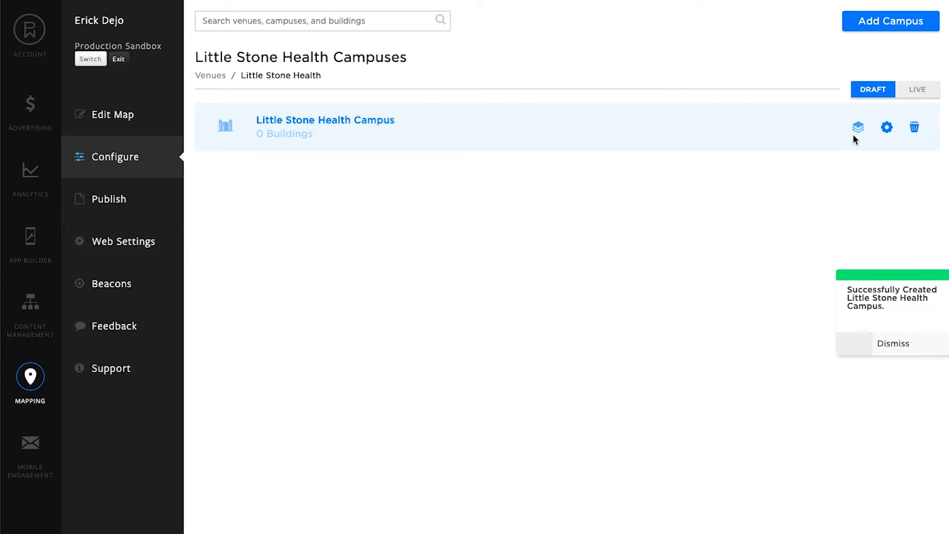
left_click(887, 130)
left_click_drag(366, 180, 319, 180)
left_click_drag(528, 203, 313, 210)
left_click(335, 129)
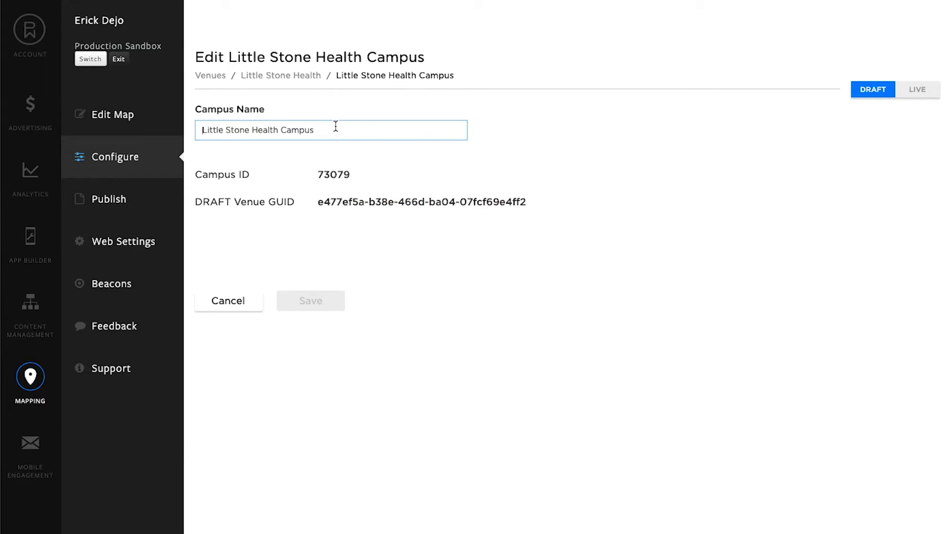
left_click(223, 301)
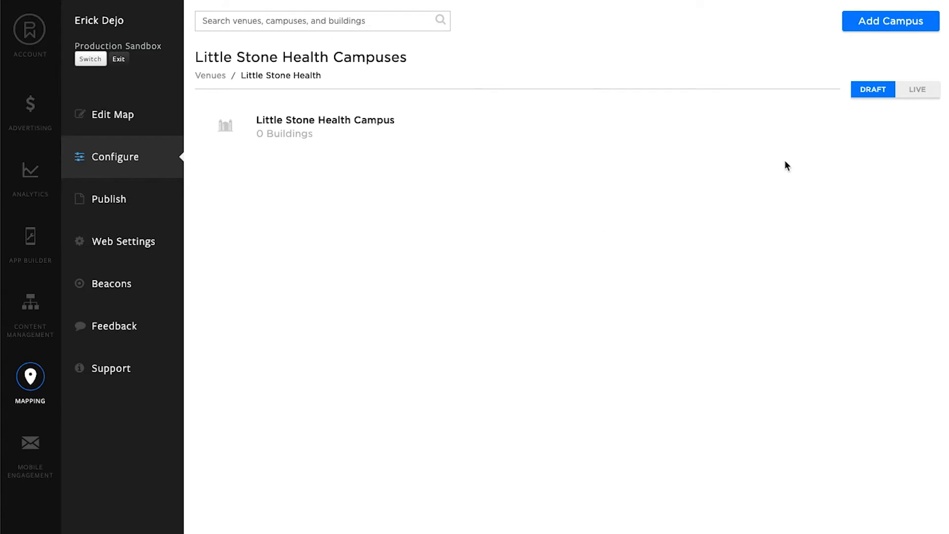
Start a new building in Little Stone Health Campus and enter its street address, choosing the suggested match in Austin.
mouse_move(841, 140)
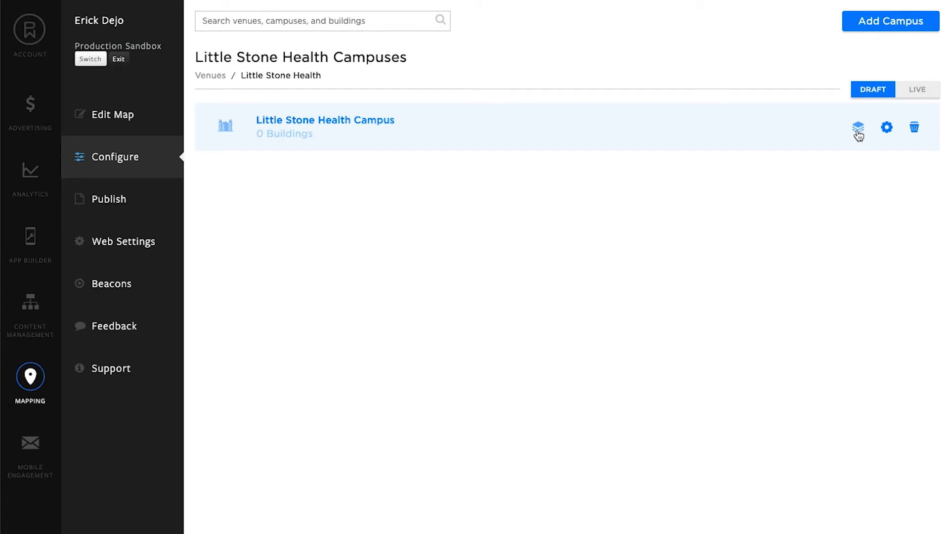
left_click(371, 134)
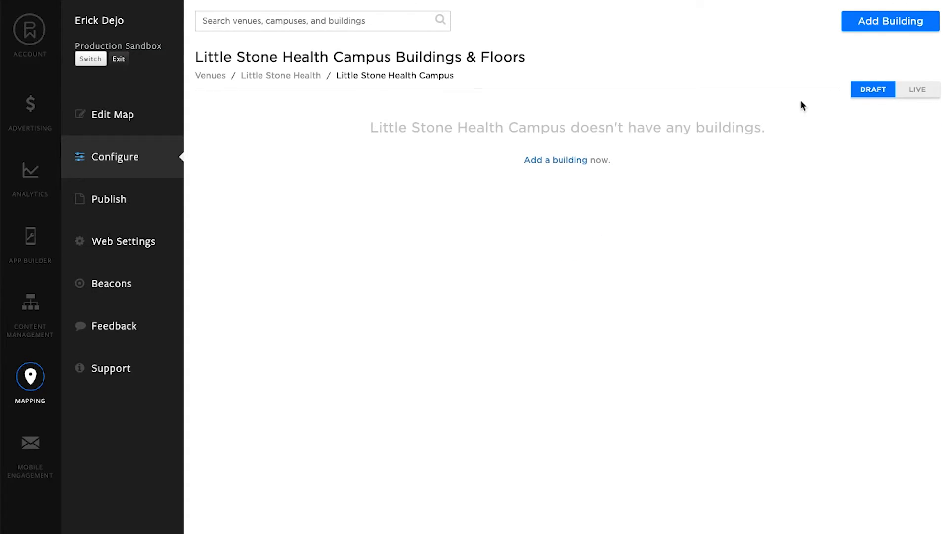
left_click(869, 24)
left_click(361, 133)
type("3801 N Lamar")
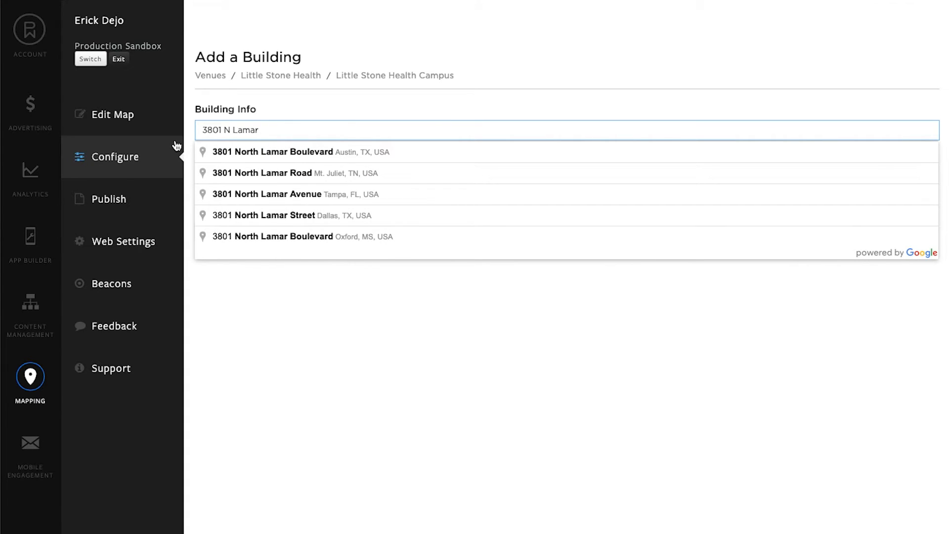
left_click(226, 151)
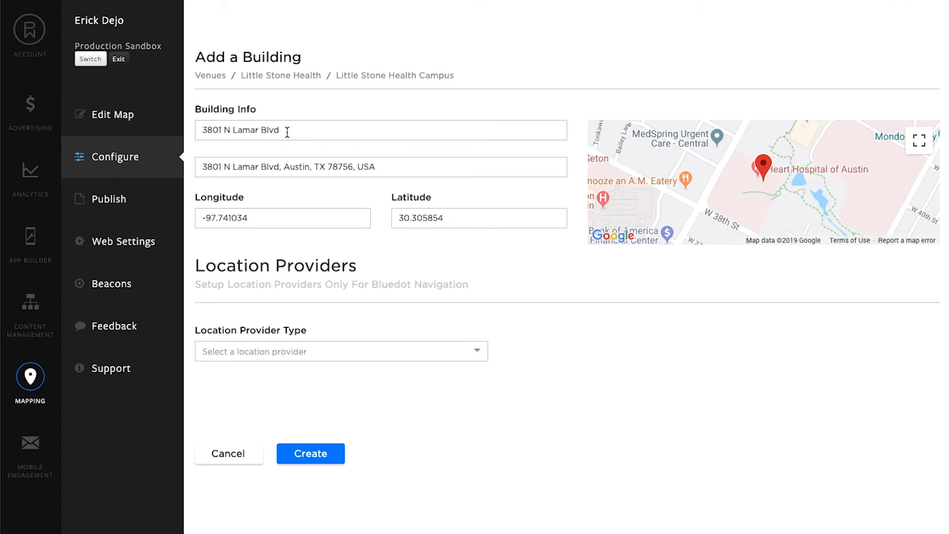
Rename the building as Little Stone Health Building and move its map marker to longitude -97.741206, latitude 30.306039.
left_click_drag(287, 132, 196, 128)
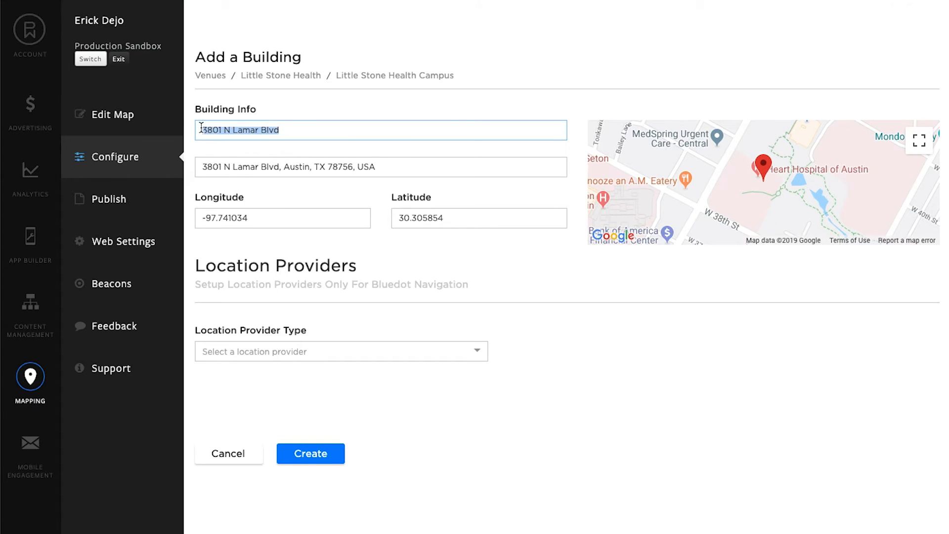
type("Little Stone Health B")
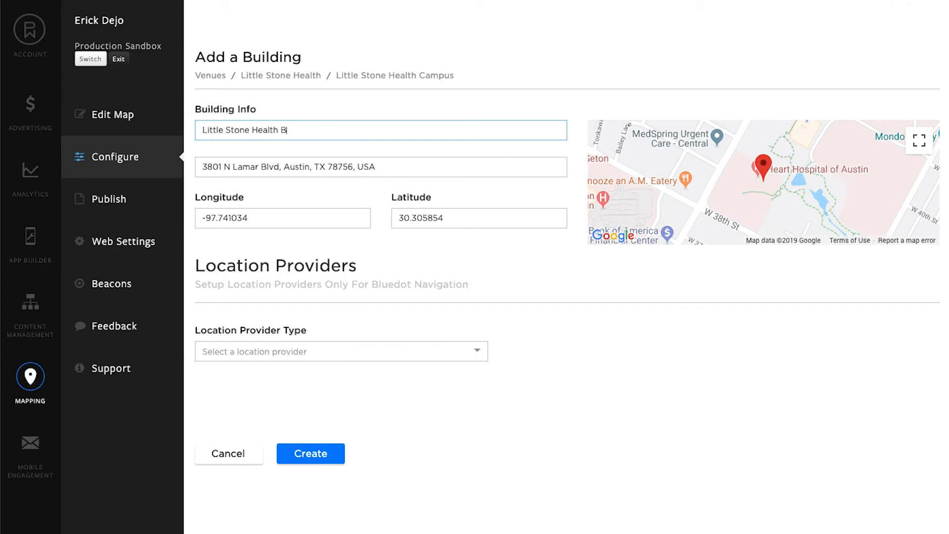
type("uilding")
left_click(681, 286)
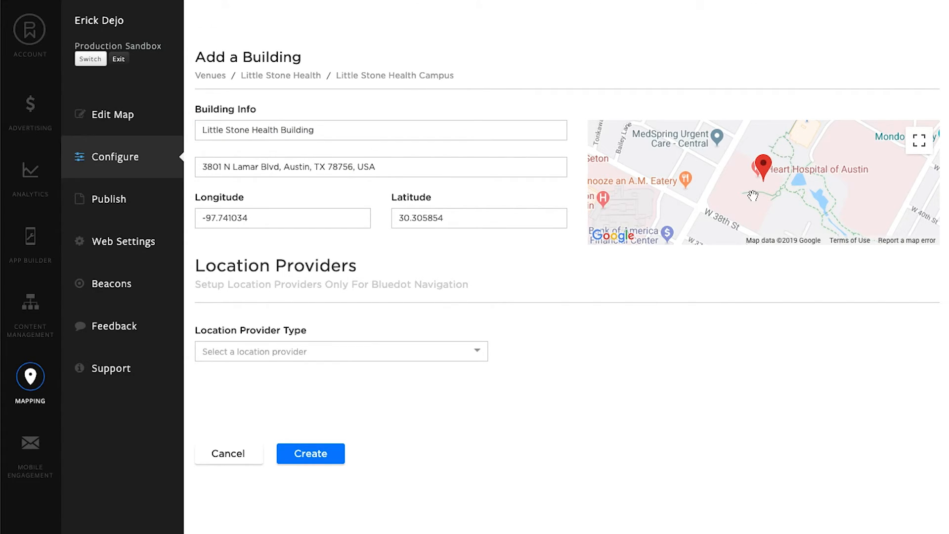
mouse_move(766, 175)
left_mouse_down()
mouse_move(754, 173)
mouse_move(772, 180)
mouse_move(764, 177)
mouse_move(762, 198)
mouse_move(765, 139)
mouse_move(765, 167)
left_mouse_up()
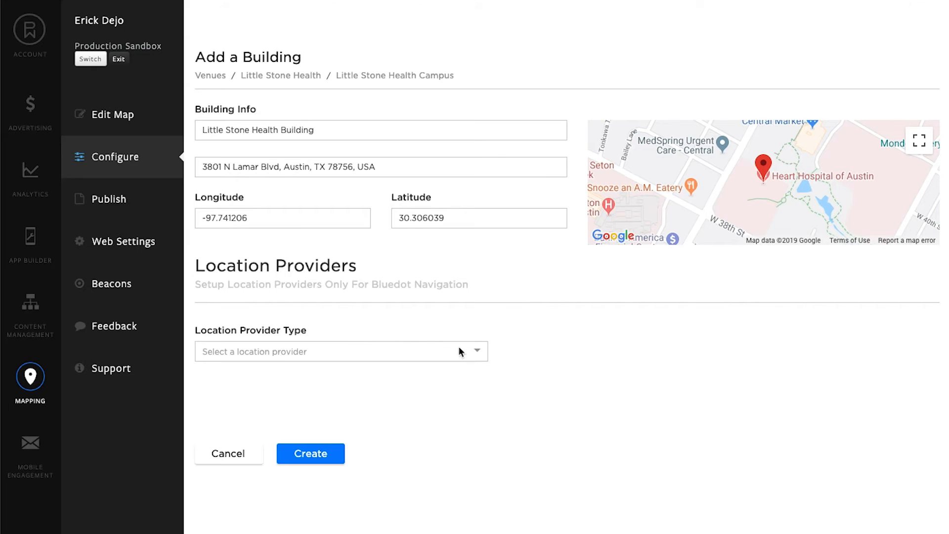
Set the building's location provider type to Locate and examine the parameters it requires.
left_click(485, 355)
left_click(394, 460)
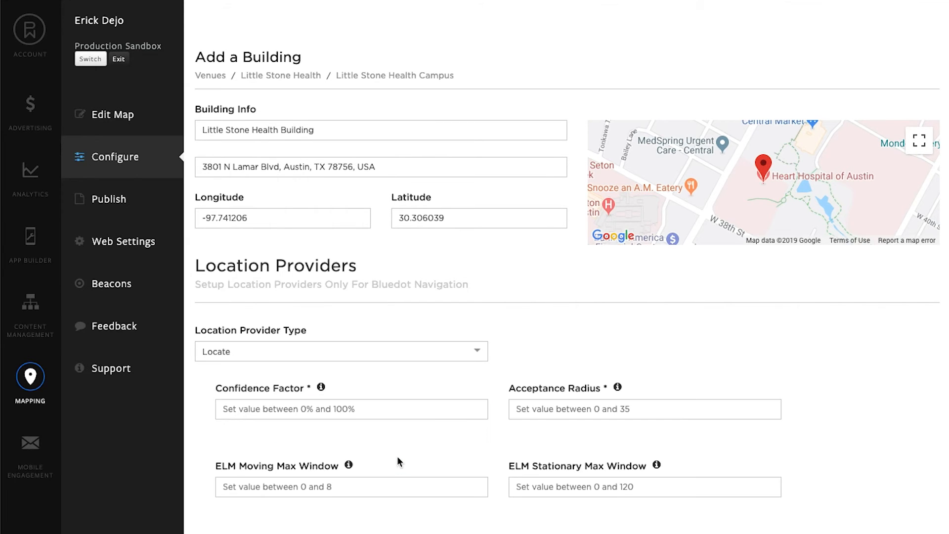
scroll(480, 411, "down", 3)
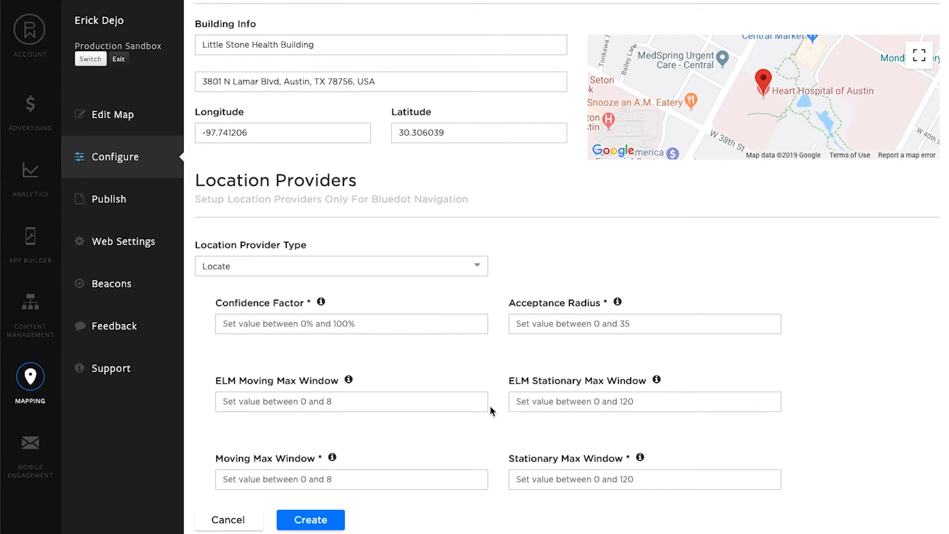
Set the building's location provider type to None and create the building.
left_click(478, 272)
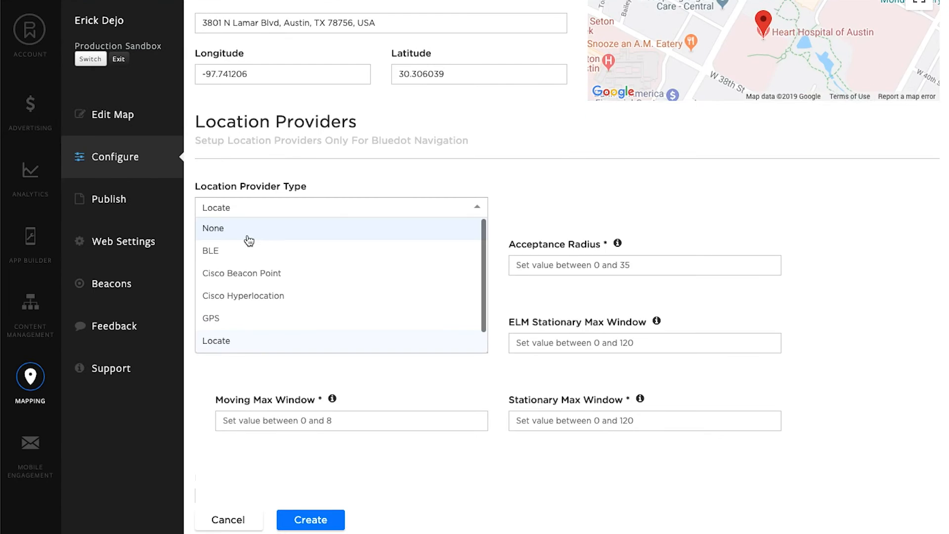
left_click(250, 239)
left_click(321, 460)
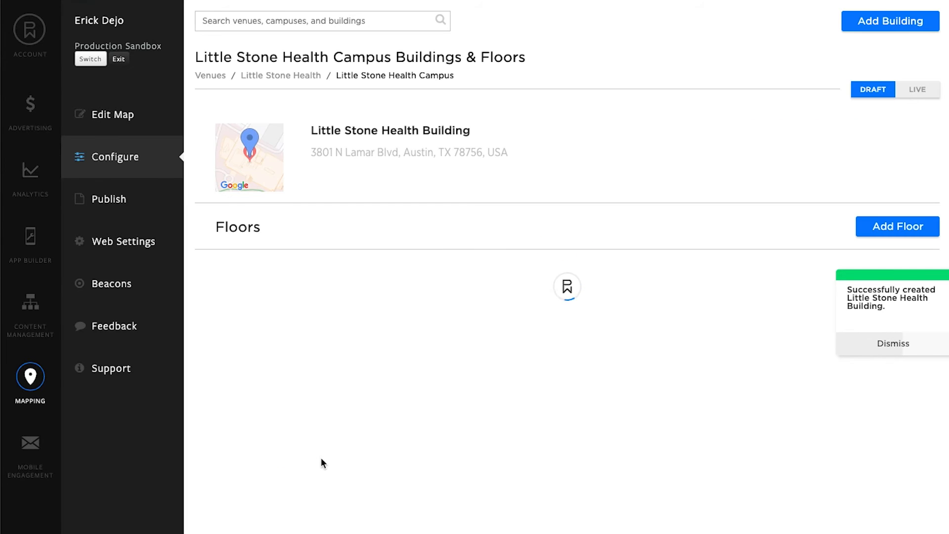
mouse_move(569, 149)
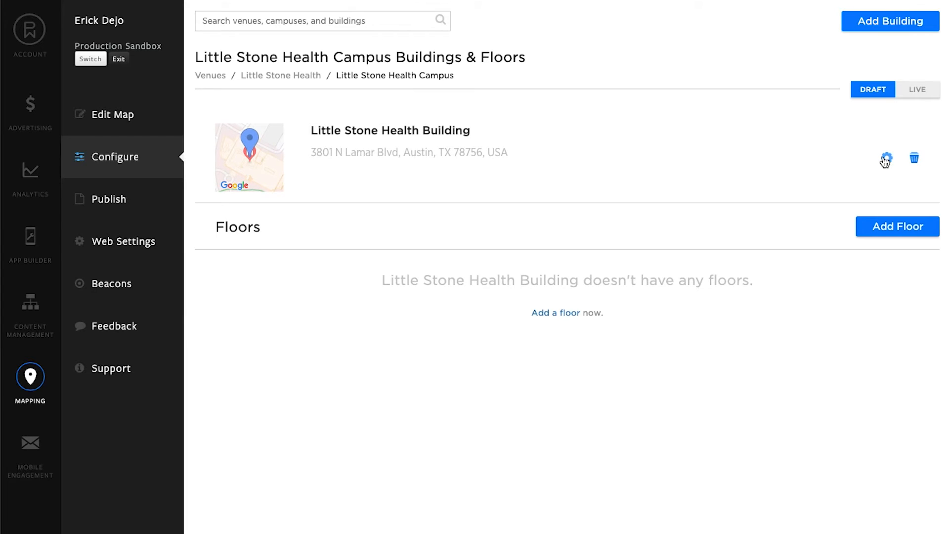
Start a new floor in Little Stone Health Building, naming it Floor 1 and setting its level to 1.
left_click(872, 226)
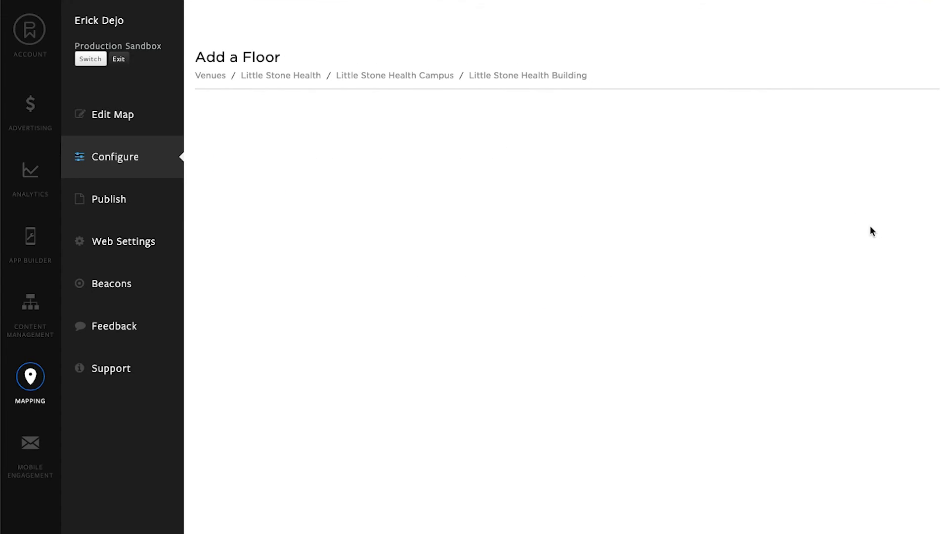
left_click(261, 127)
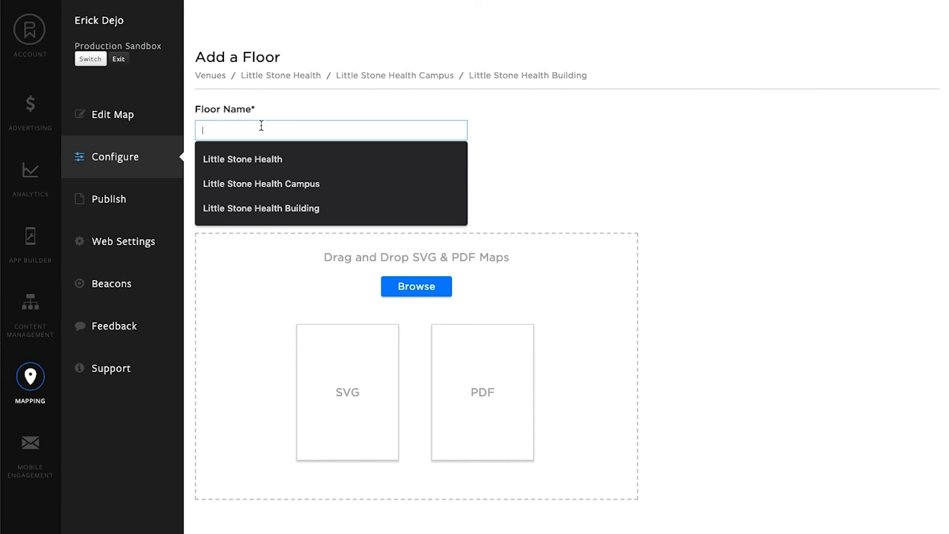
type("Floor 1")
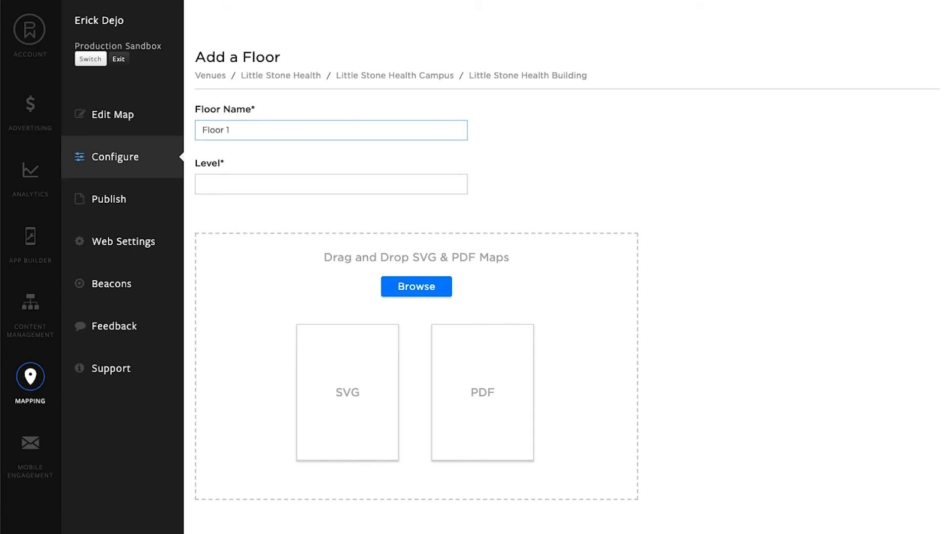
left_click(253, 185)
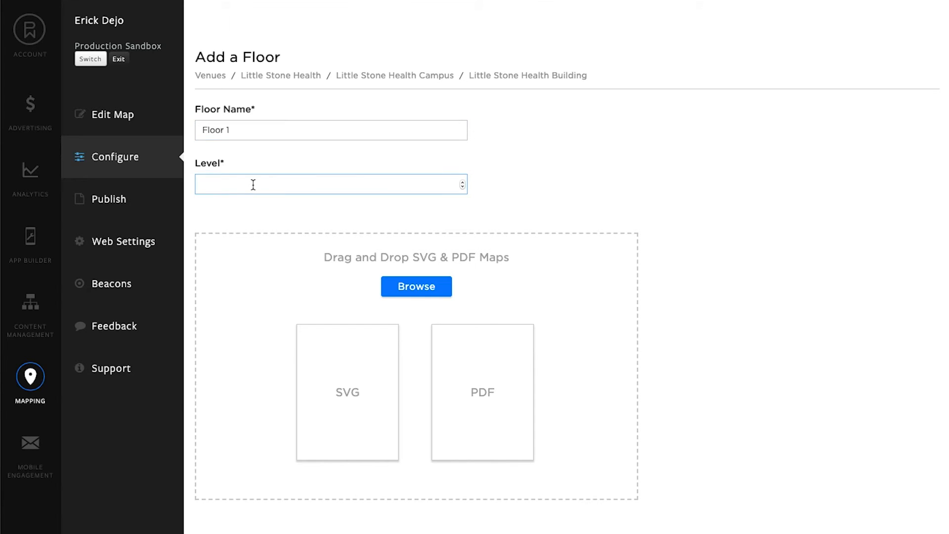
type("1")
left_click(550, 197)
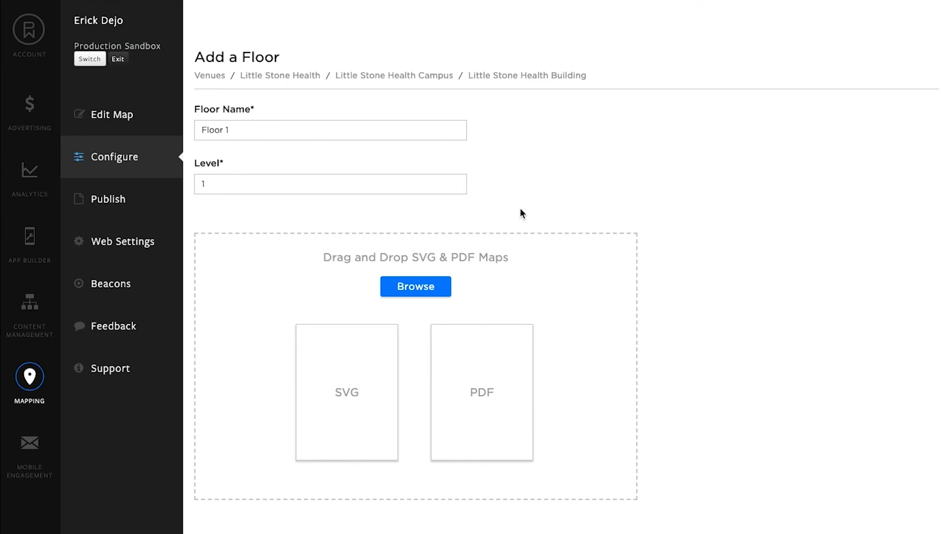
Add the map files F_1.svg and F_1.pdf from the Little Stone Bridge folder to the new floor.
left_click(411, 291)
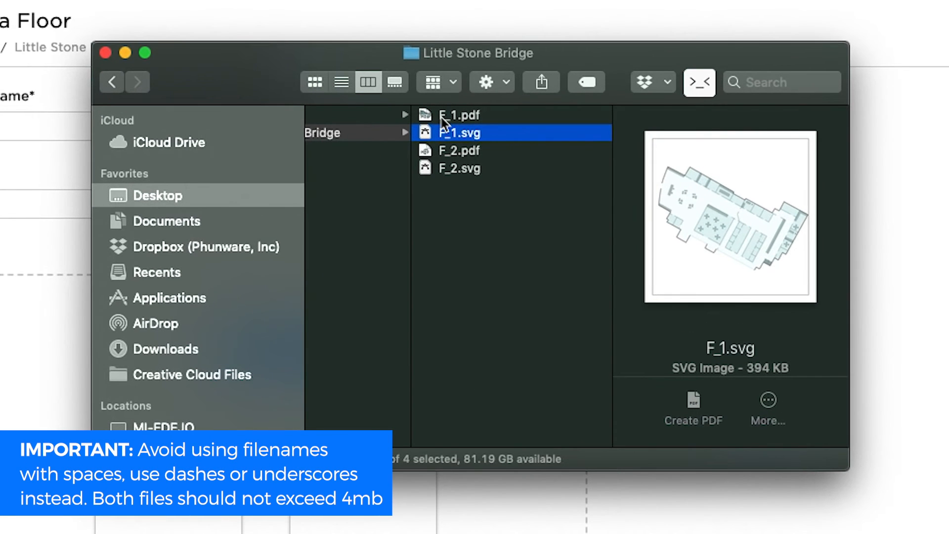
left_click(442, 116)
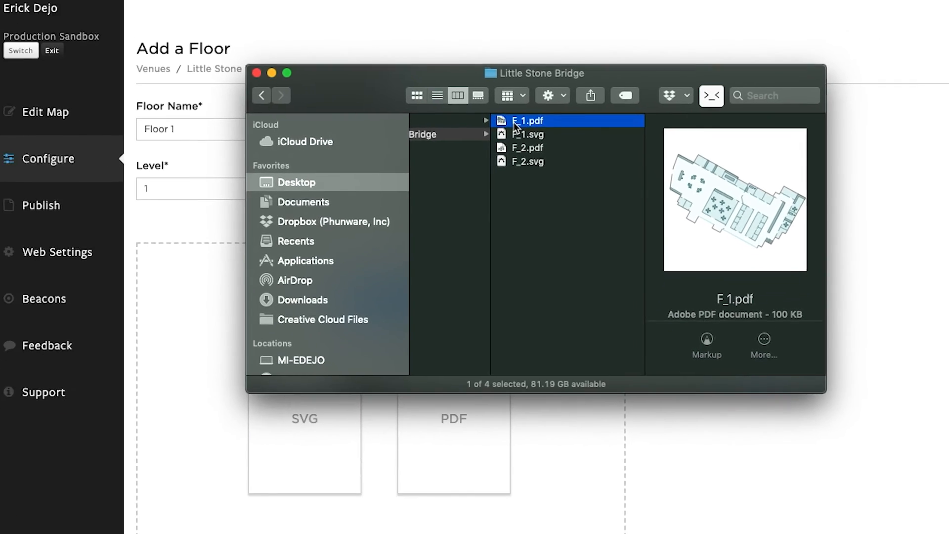
left_click(438, 135)
left_click_drag(447, 81, 572, 29)
left_click_drag(659, 85, 391, 311)
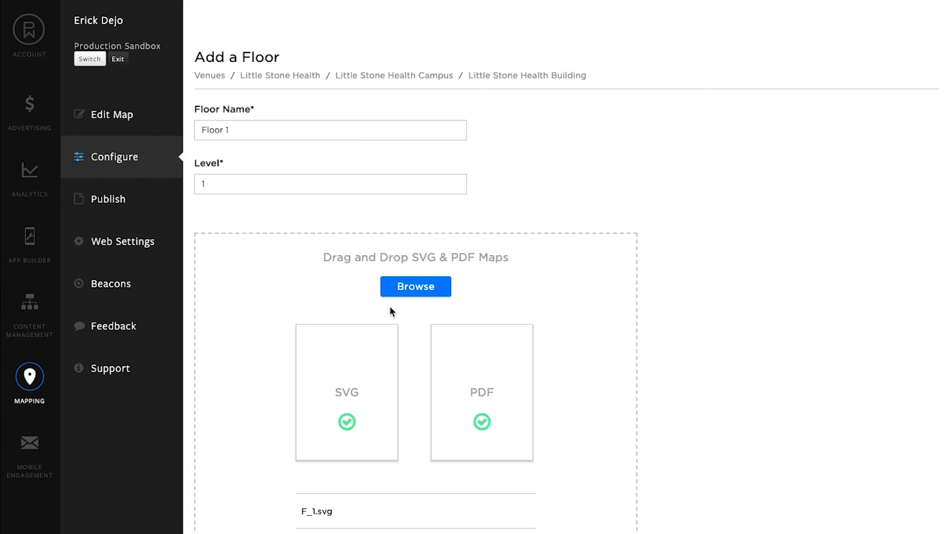
Set the floor's Locate beacon UUID to f7826da6-4fa2-4e98-8024-bc5b71e0893e.
scroll(479, 430, "down", 5)
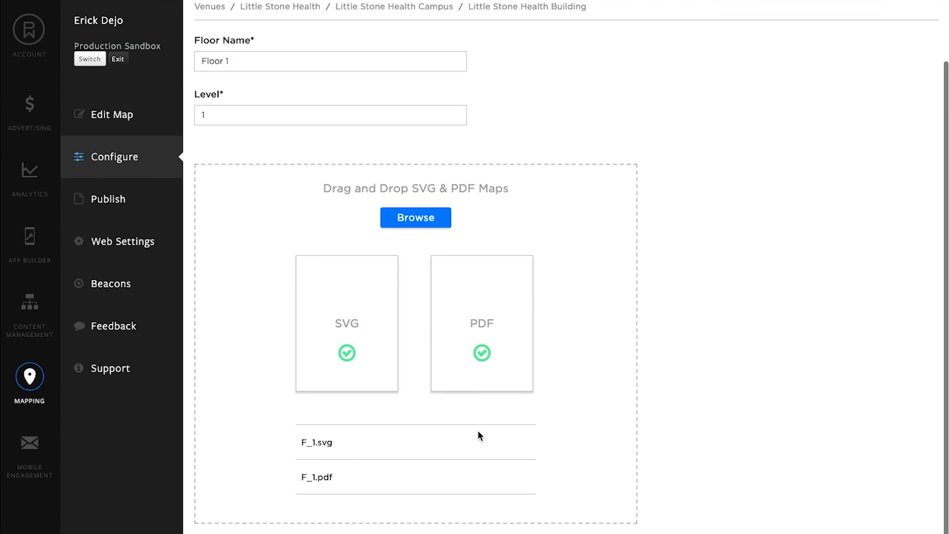
left_click(370, 418)
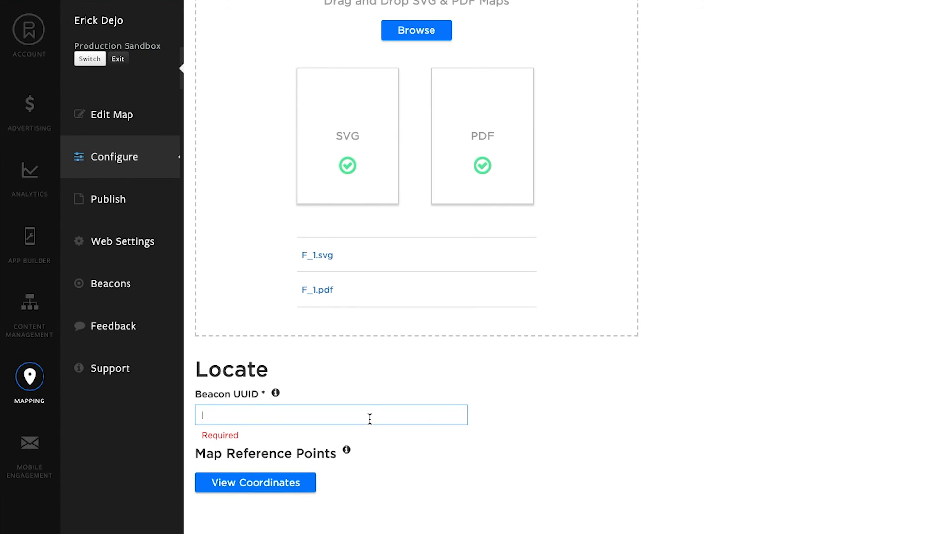
type("f7826da6-4fa2-4e98-8024-bc5b71e0893e")
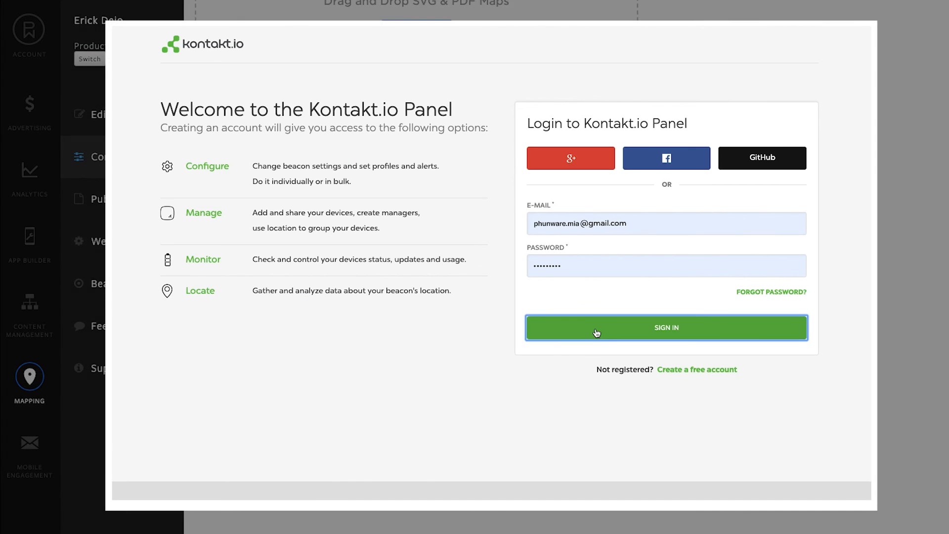
Switch to Kontakt.io, open a beacon from the beacon list and locate the UUID in its iBeacon packet settings.
left_click(596, 333)
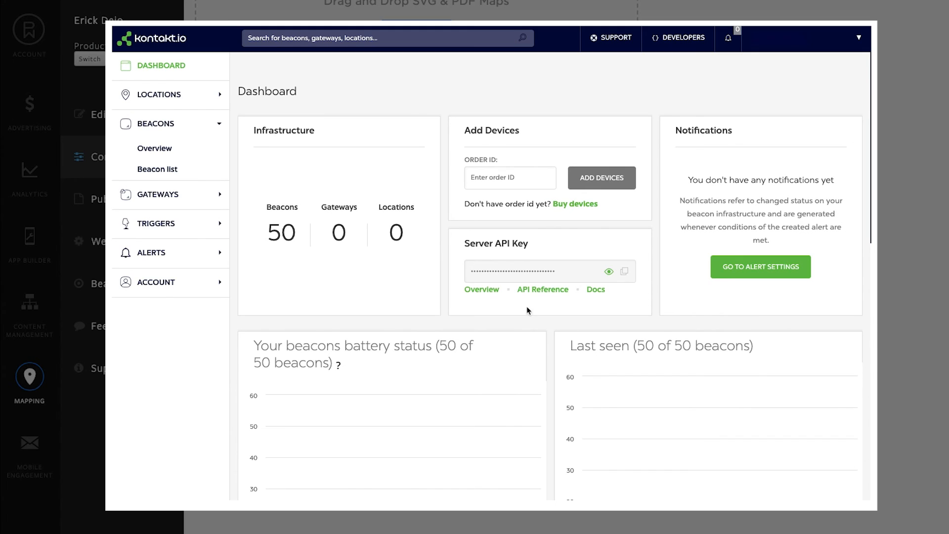
left_click(151, 170)
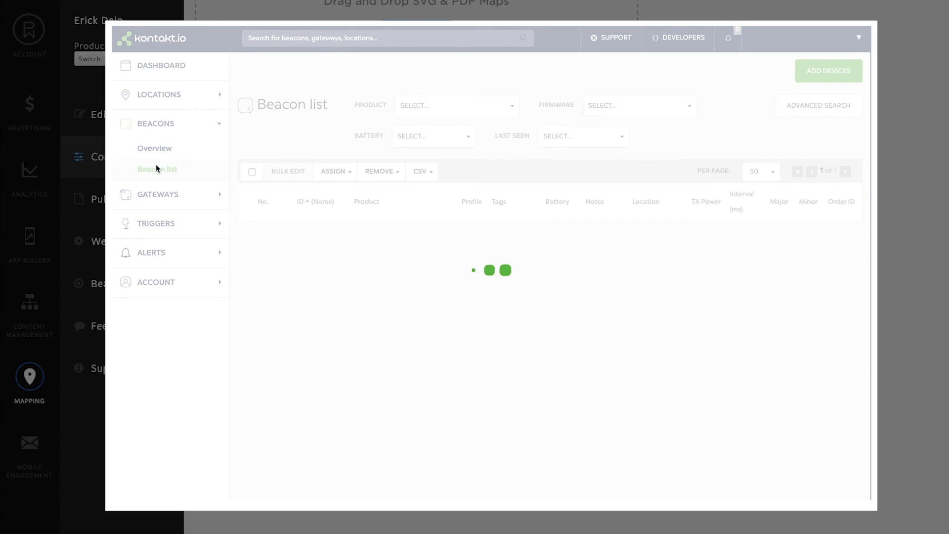
left_click(311, 233)
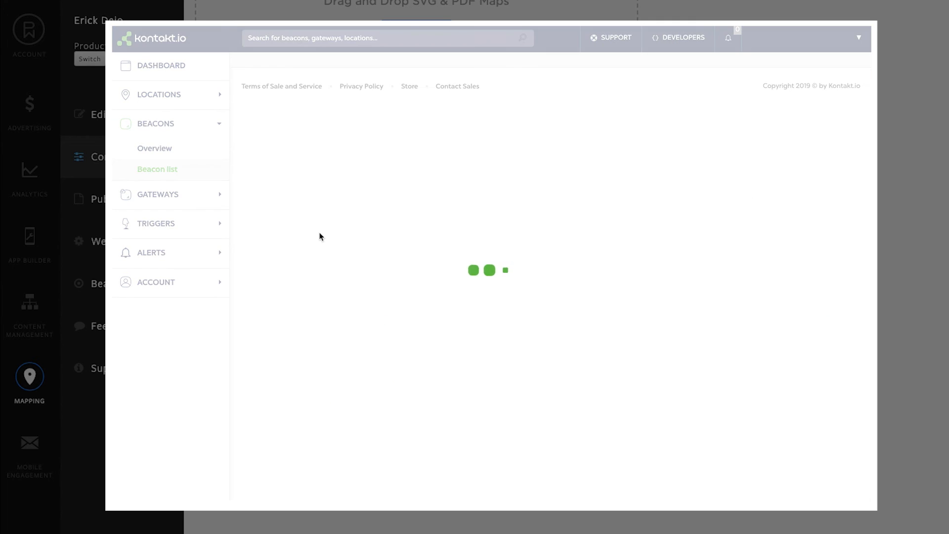
scroll(340, 314, "down", 3)
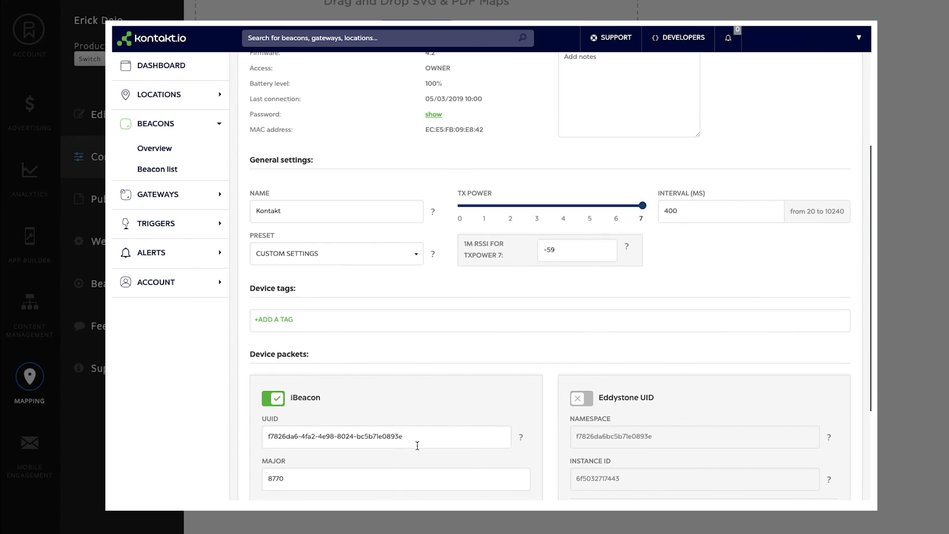
triple_click(424, 431)
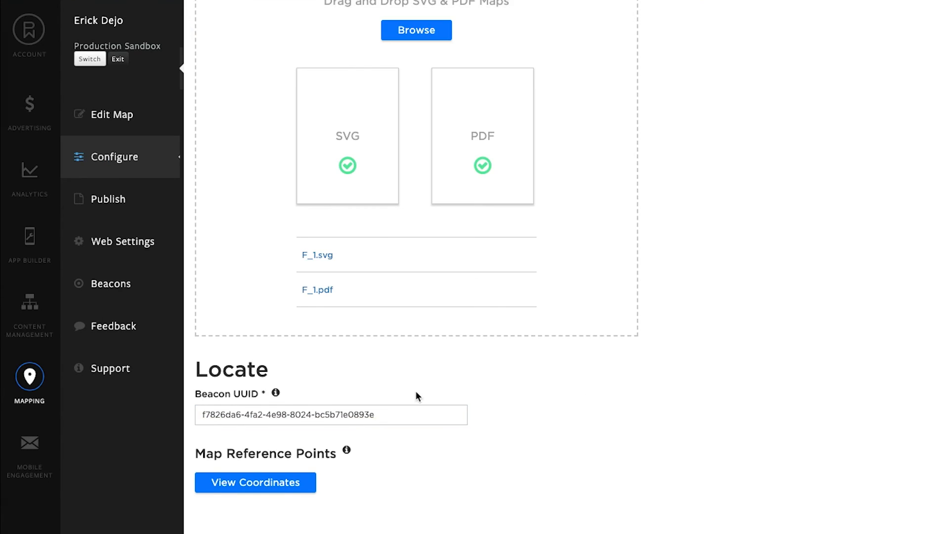
Create the new floor in Little Stone Health Building and dismiss the notification.
scroll(417, 395, "down", 2)
left_click(292, 516)
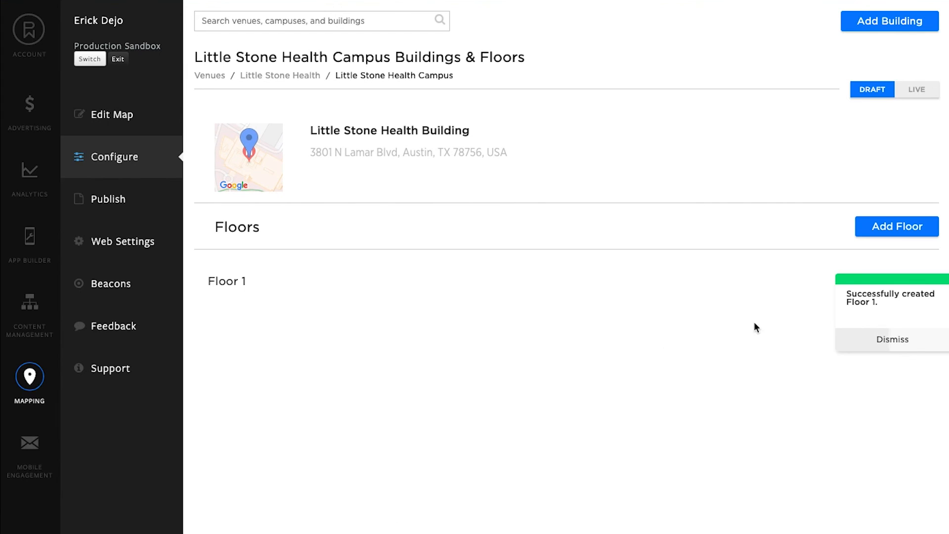
left_click(862, 339)
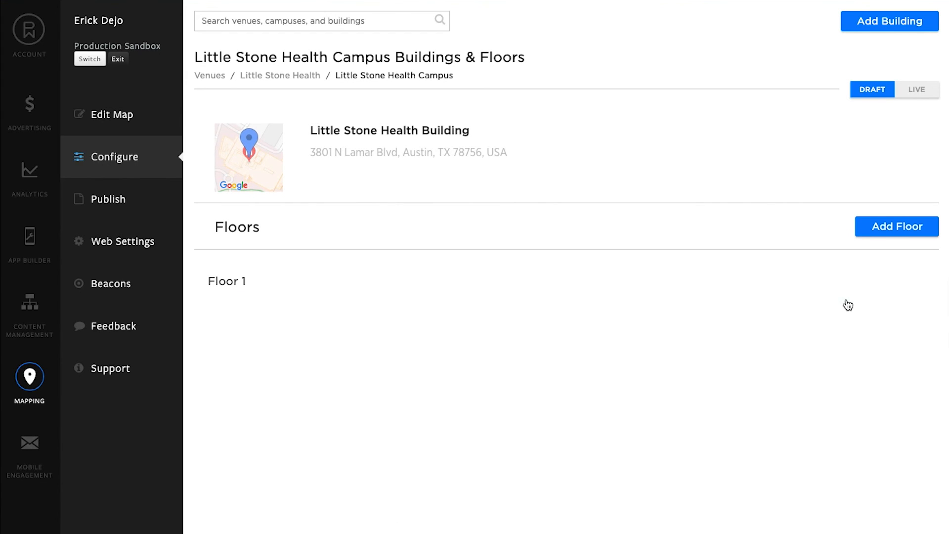
mouse_move(846, 287)
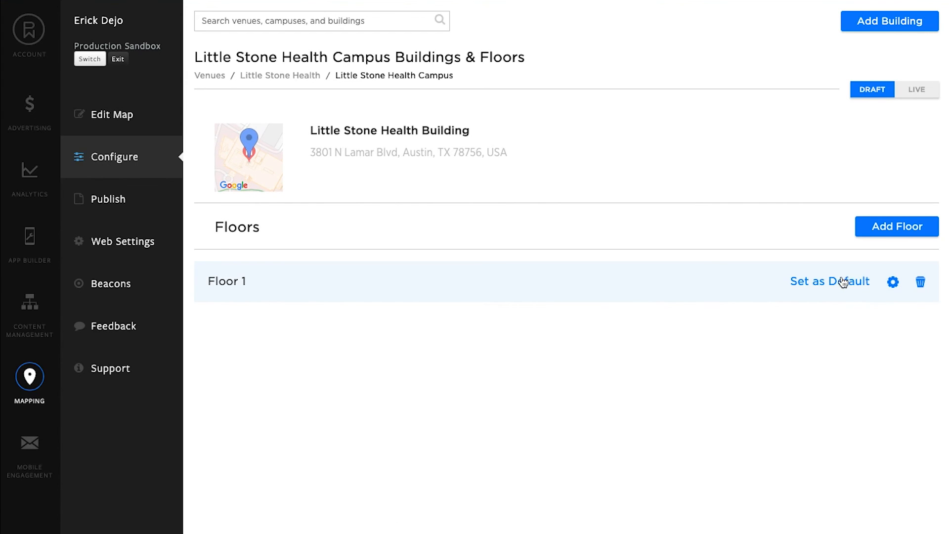